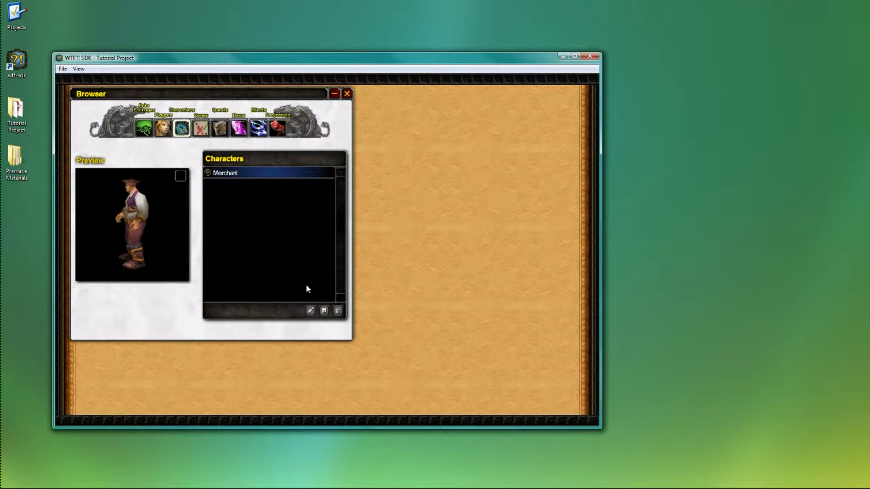
- Open the Merchant in the Character Editor and type the custom greeting 'Hello [name]' on its Quest tab
{"action": "left_click", "coordinate": [310, 312]}
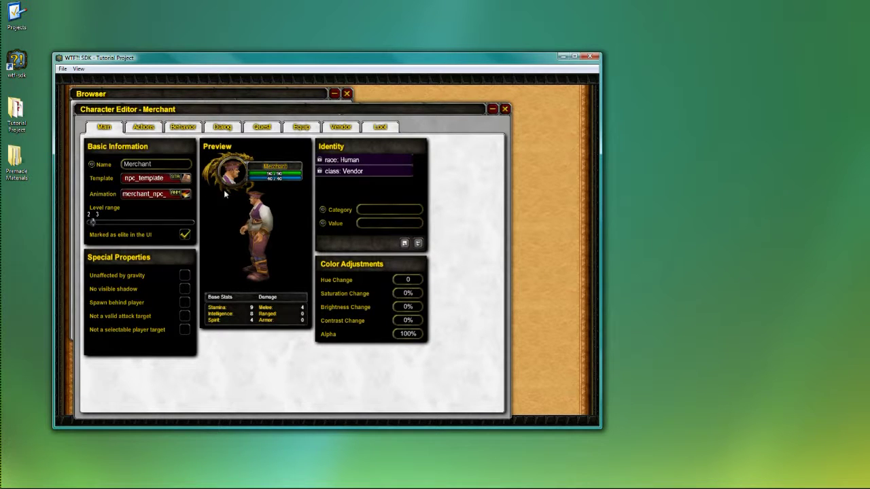
{"action": "left_click", "coordinate": [261, 128]}
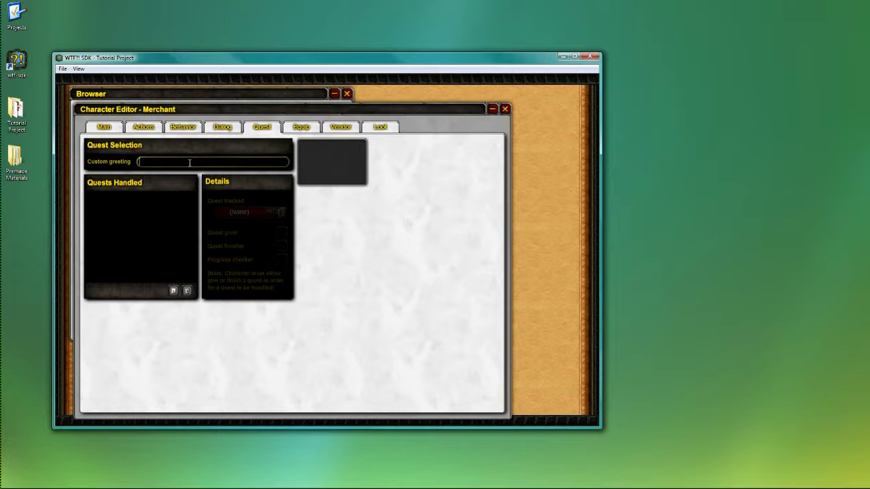
{"action": "type", "text": "Hello [name]"}
- Return to the Merchant's Main character details
{"action": "left_click", "coordinate": [114, 129]}
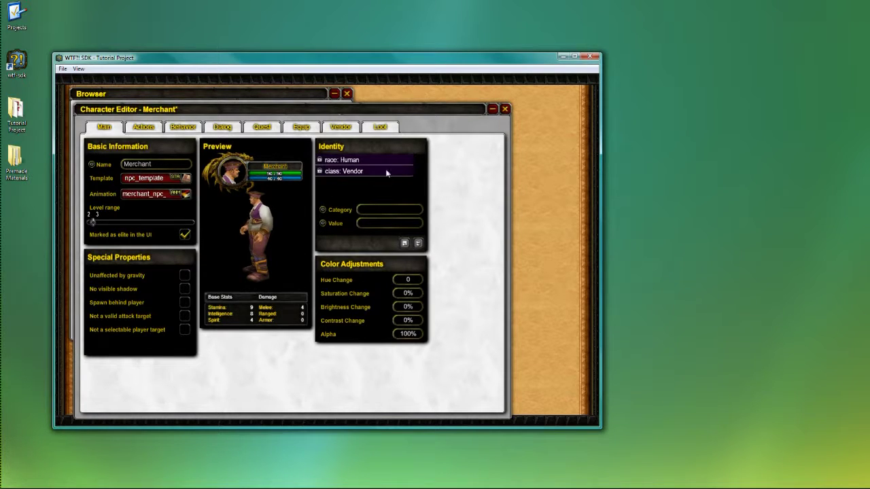
- Inspect the Merchant's race Human and class Vendor identity entries and their Category and Value text
{"action": "left_click", "coordinate": [366, 160]}
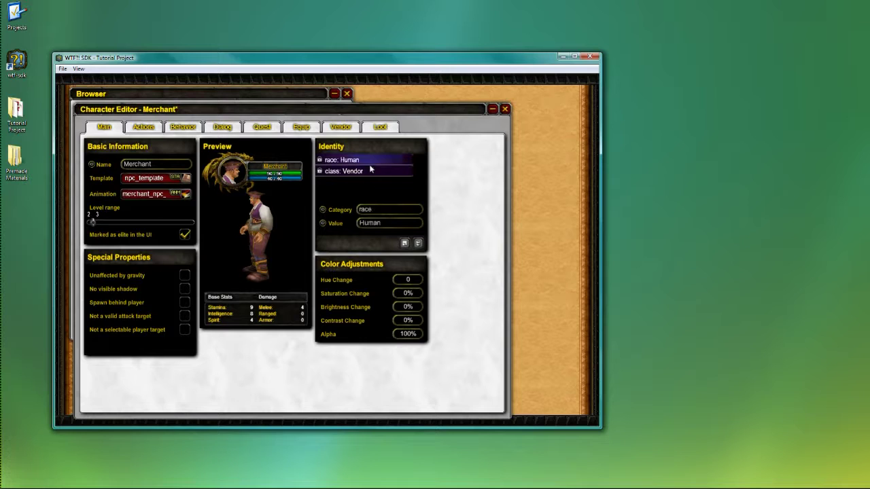
{"action": "left_click", "coordinate": [372, 170]}
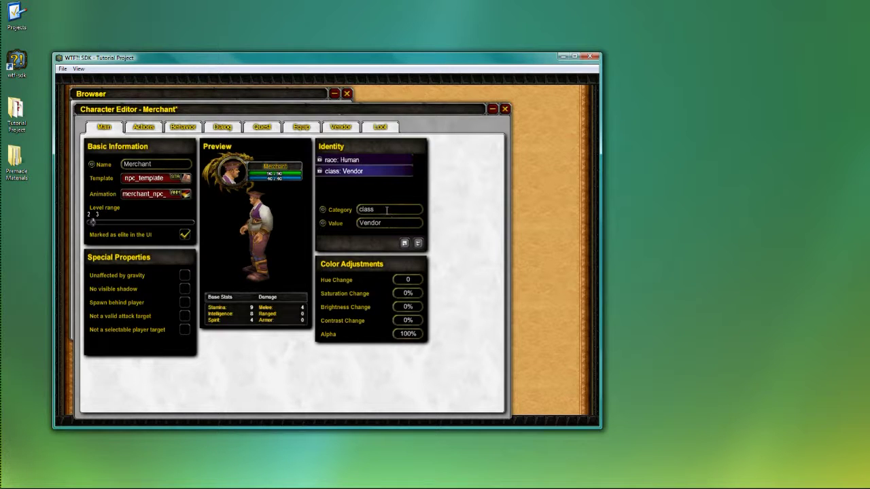
{"action": "left_click_drag", "start_coordinate": [386, 210], "coordinate": [347, 209]}
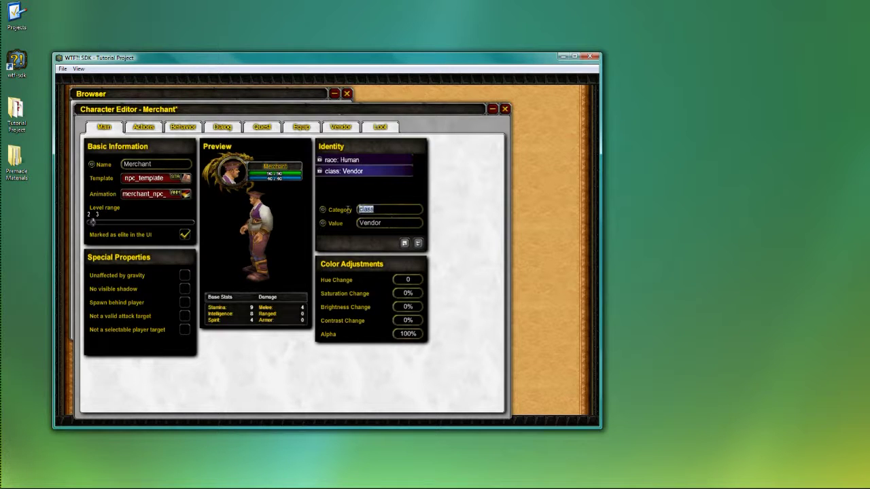
{"action": "left_click", "coordinate": [382, 209]}
{"action": "left_click", "coordinate": [370, 225]}
{"action": "double_click", "coordinate": [363, 223]}
- Add Find Some Flowers! to the Merchant's Quests Handled, keeping giver, finisher and progress checker ticked
{"action": "left_click", "coordinate": [262, 128]}
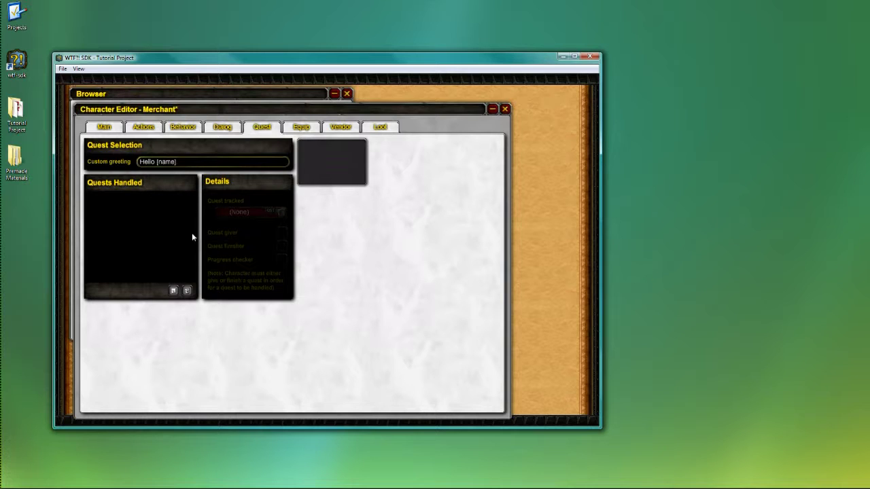
{"action": "left_click", "coordinate": [173, 291]}
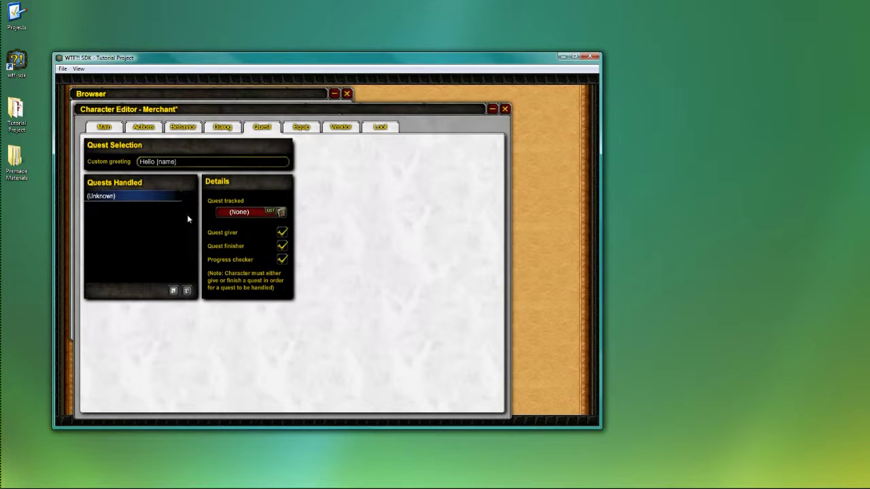
{"action": "left_click", "coordinate": [253, 213]}
{"action": "left_click", "coordinate": [359, 203]}
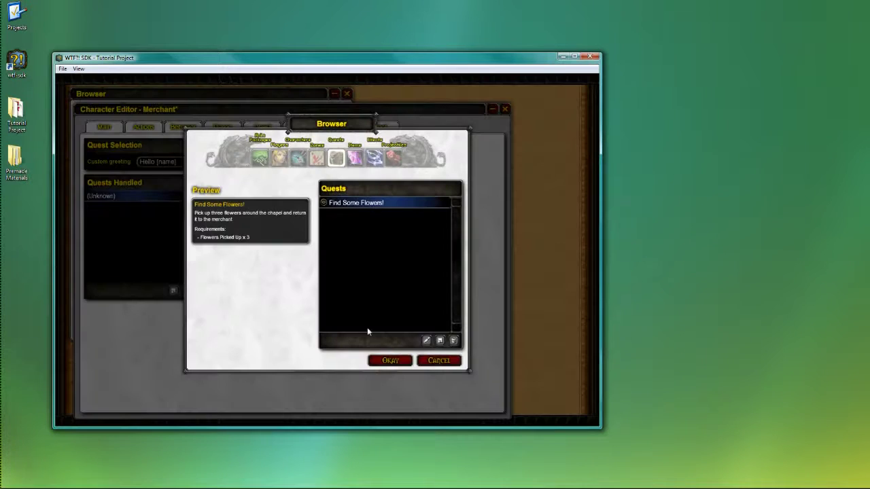
{"action": "left_click", "coordinate": [389, 360]}
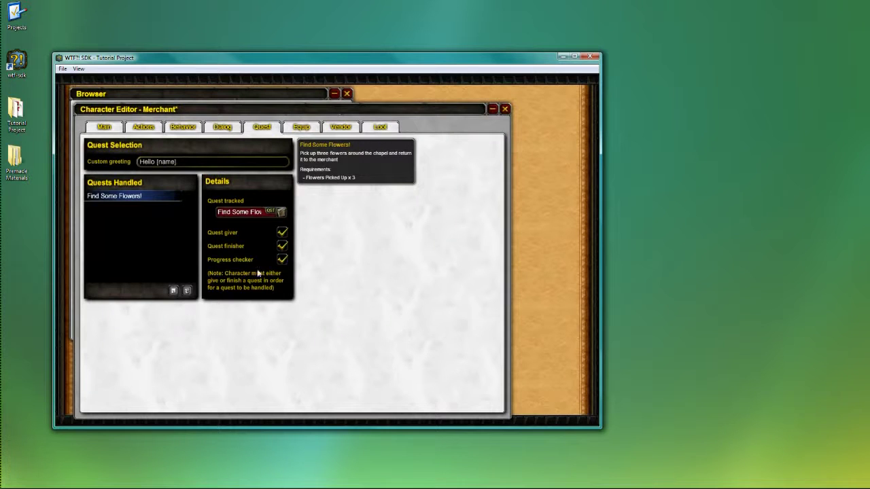
{"action": "left_click", "coordinate": [282, 234]}
{"action": "left_click", "coordinate": [285, 234]}
- Review the idle and walk steps in the Merchant's behaviour script
{"action": "left_click", "coordinate": [143, 127]}
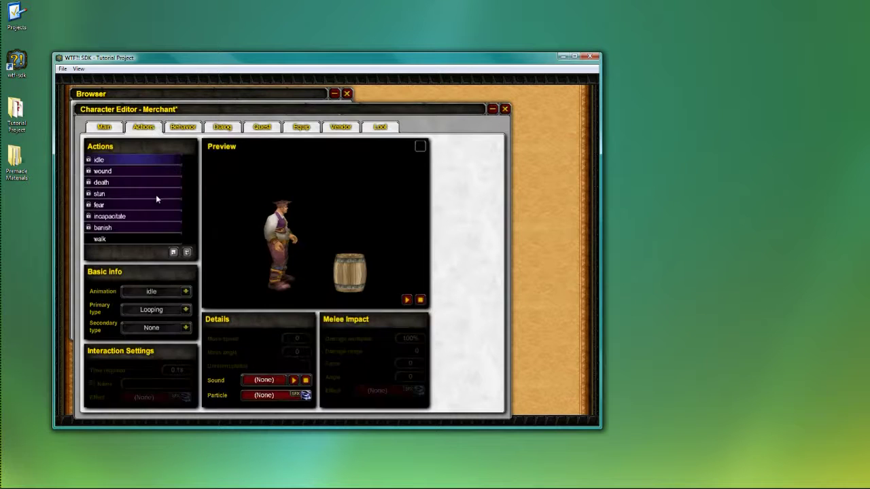
{"action": "left_click", "coordinate": [178, 129]}
{"action": "left_click", "coordinate": [262, 261]}
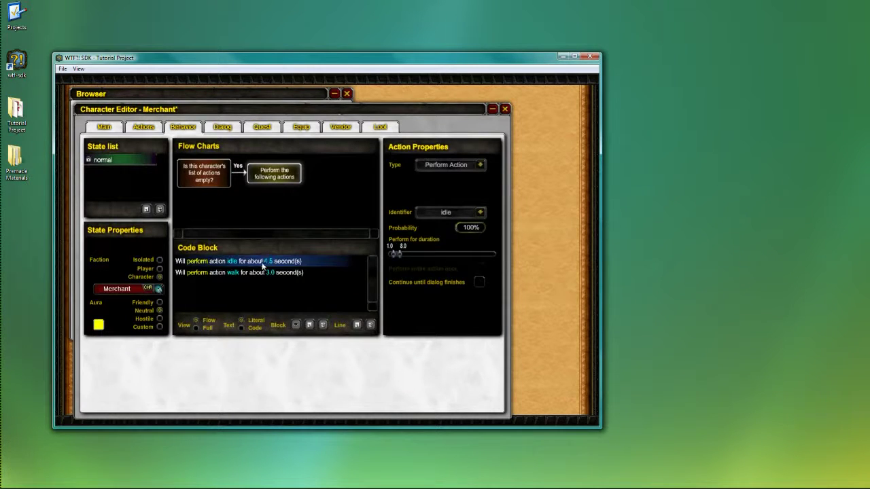
{"action": "left_click", "coordinate": [262, 271]}
{"action": "left_click", "coordinate": [263, 262]}
{"action": "left_click", "coordinate": [266, 272]}
{"action": "left_click", "coordinate": [270, 261]}
{"action": "left_click", "coordinate": [276, 272]}
{"action": "left_click", "coordinate": [143, 127]}
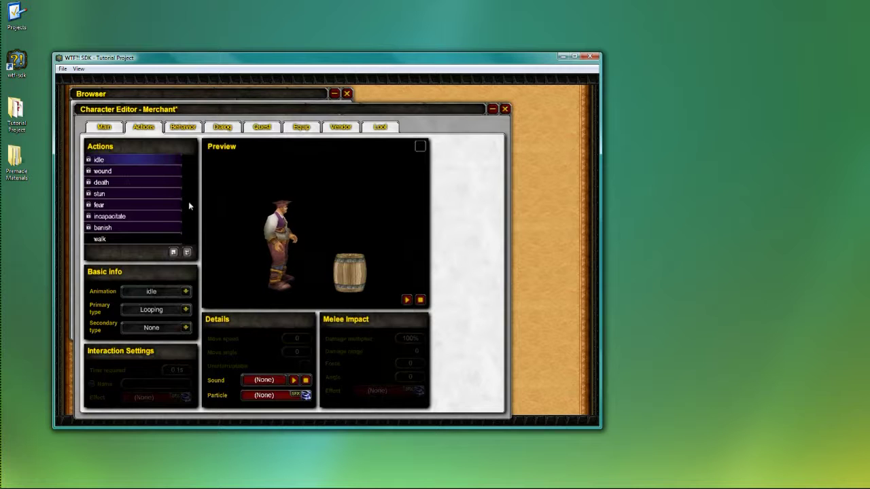
- Set the Secondary type of both the idle and walk actions to Quest
{"action": "left_click", "coordinate": [185, 327]}
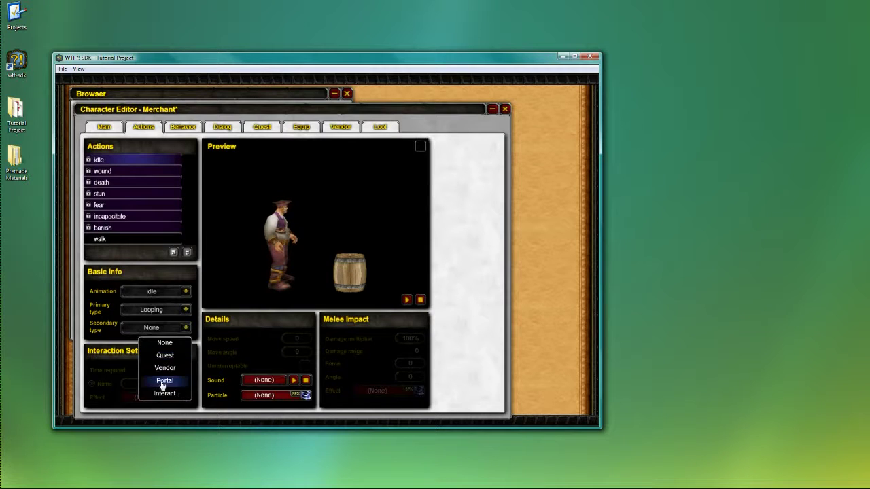
{"action": "left_click", "coordinate": [163, 358]}
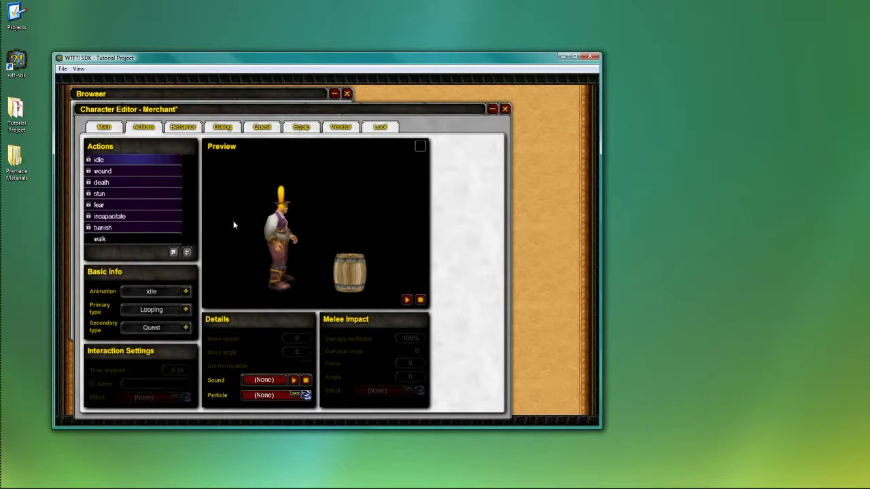
{"action": "left_click", "coordinate": [111, 238]}
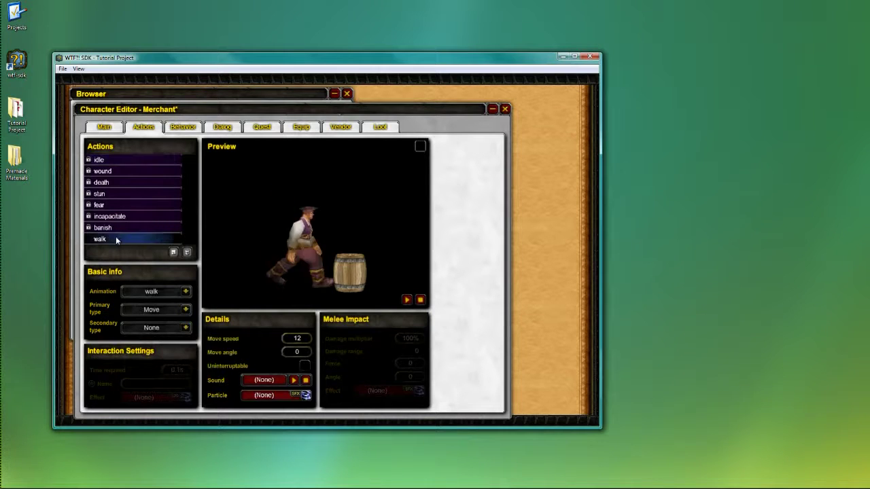
{"action": "left_click", "coordinate": [182, 328]}
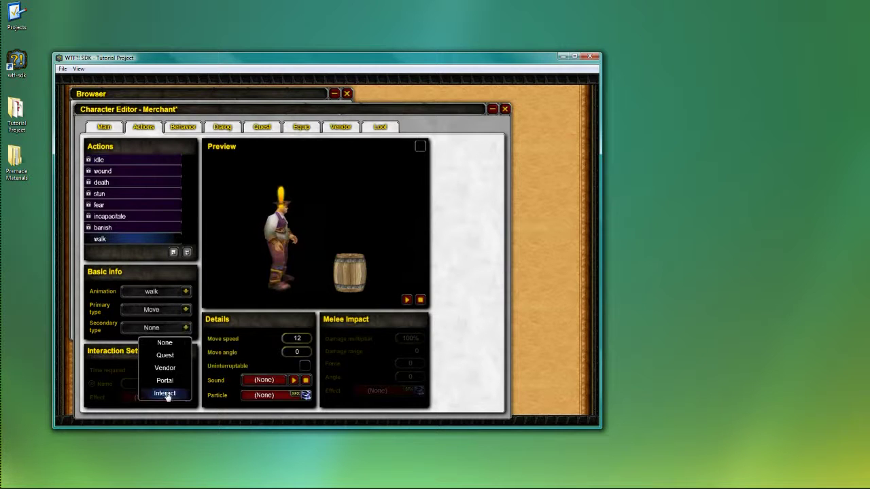
{"action": "left_click", "coordinate": [165, 355]}
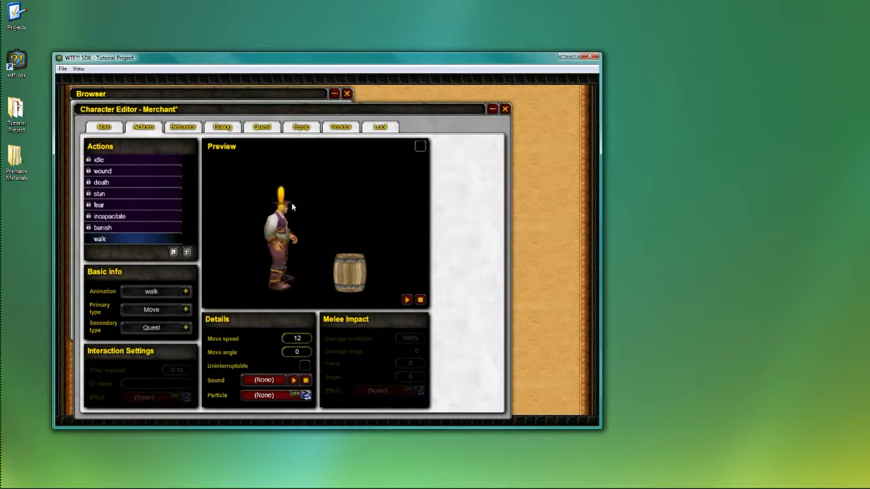
- Move the Character Editor aside and recheck the idle and walk behaviour steps
{"action": "left_click_drag", "start_coordinate": [238, 113], "coordinate": [273, 109]}
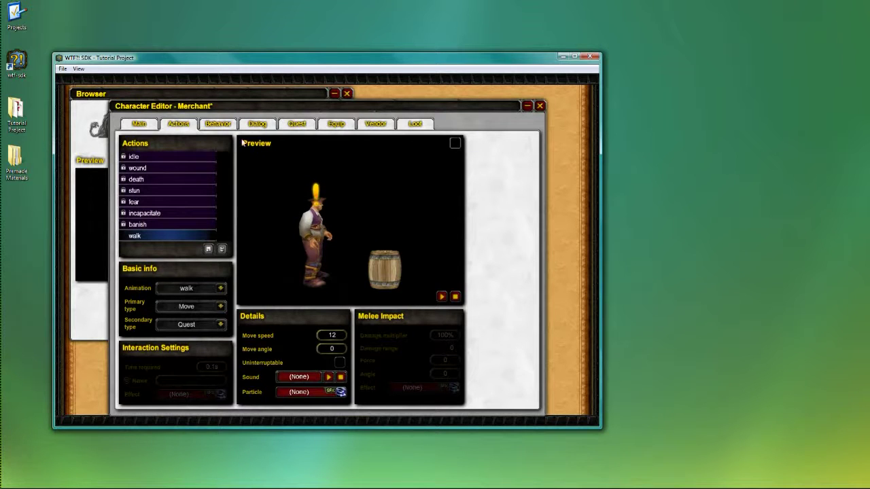
{"action": "left_click", "coordinate": [218, 123]}
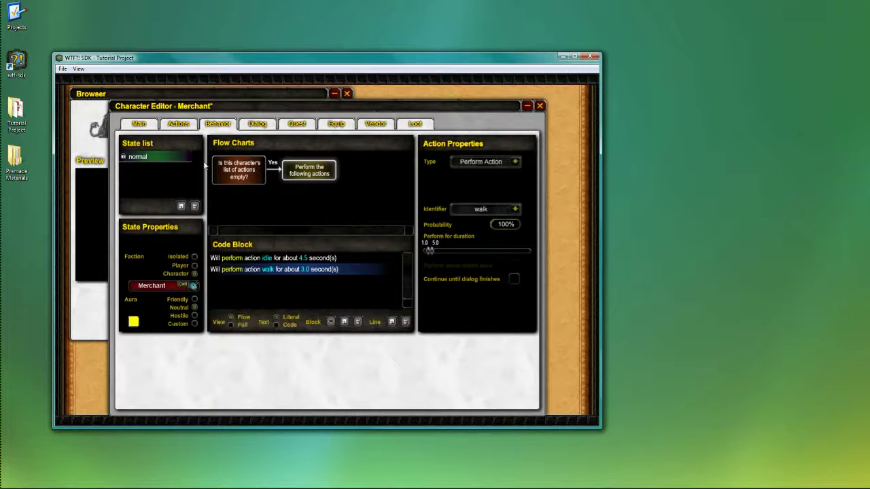
{"action": "left_click", "coordinate": [181, 126]}
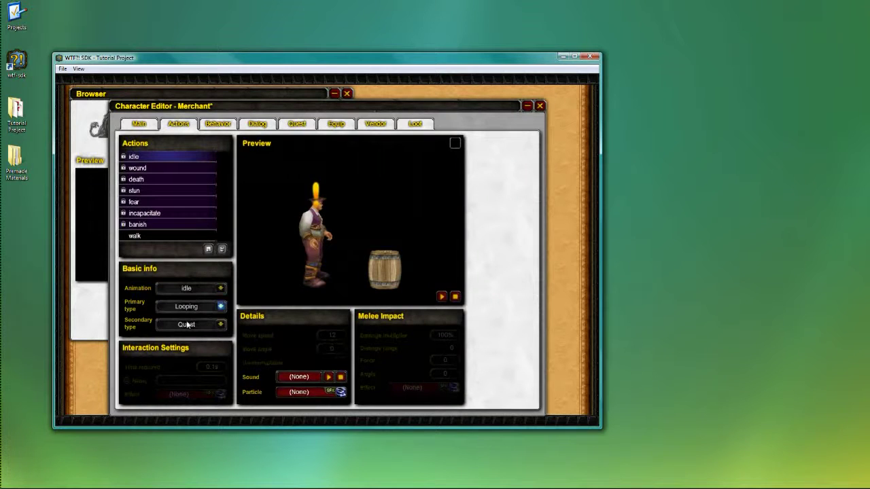
{"action": "left_click", "coordinate": [219, 125]}
{"action": "left_click", "coordinate": [340, 261]}
{"action": "left_click", "coordinate": [351, 269]}
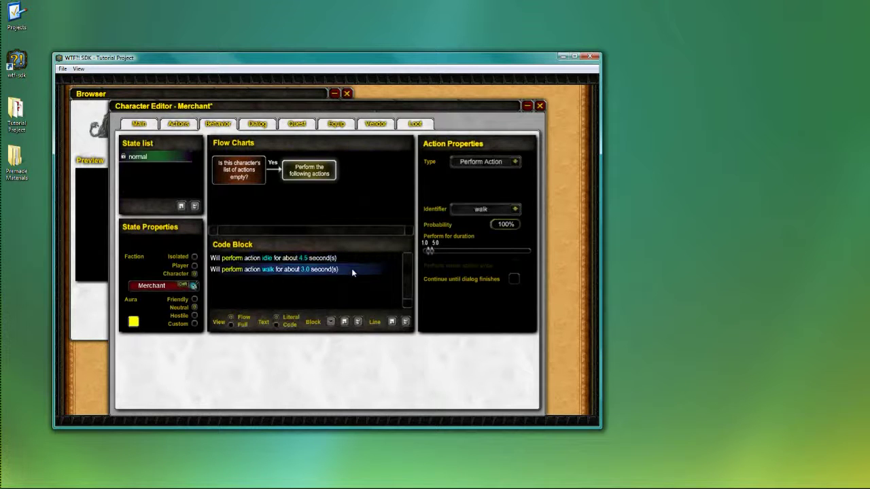
{"action": "left_click", "coordinate": [353, 260]}
{"action": "left_click", "coordinate": [358, 269]}
- Save the Merchant character and open Starter Zone in the Zone Editor
{"action": "left_click", "coordinate": [362, 258]}
{"action": "left_click", "coordinate": [363, 273]}
{"action": "key", "text": "ctrl+s"}
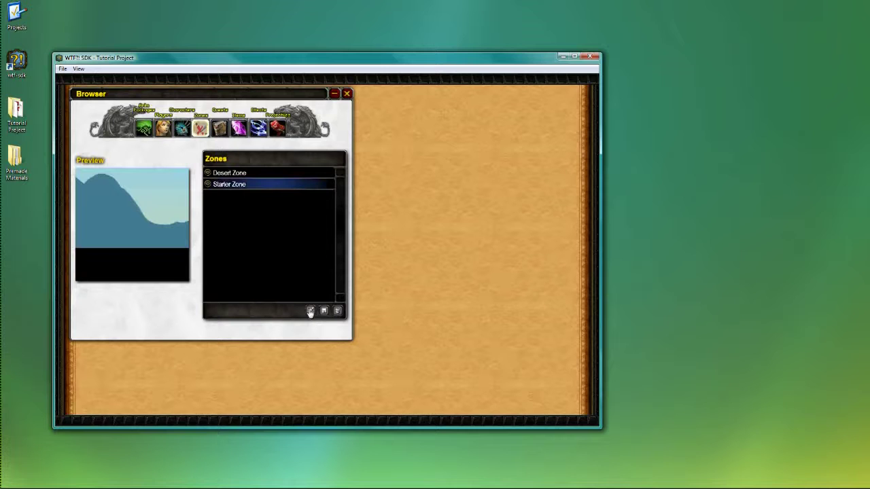
{"action": "left_click", "coordinate": [311, 311]}
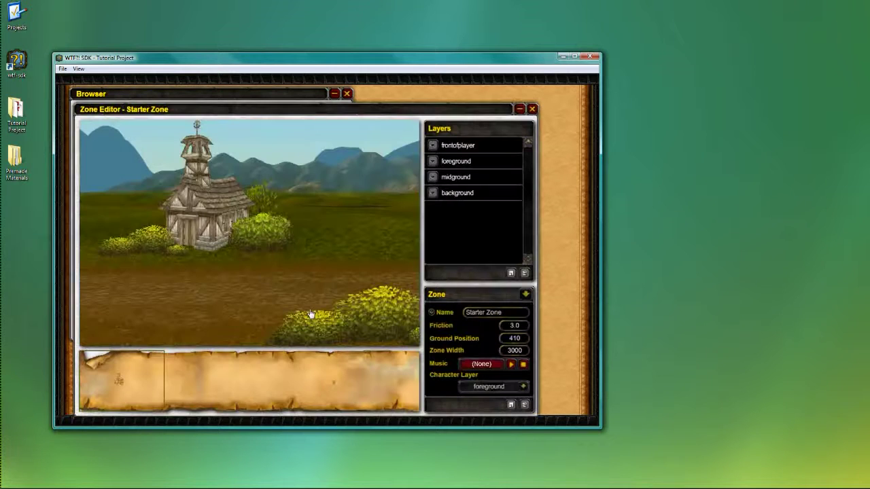
- Switch the zone properties panel to Characters and select the Merchant
{"action": "left_click", "coordinate": [526, 294]}
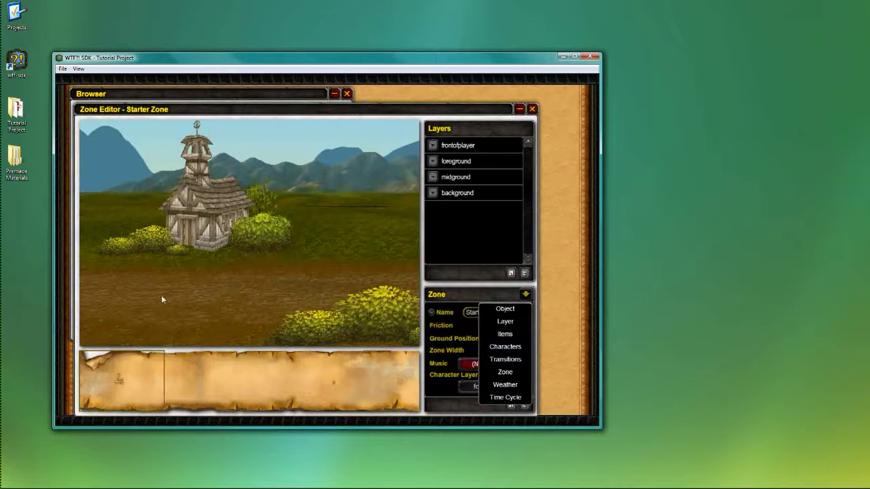
{"action": "left_click", "coordinate": [508, 348]}
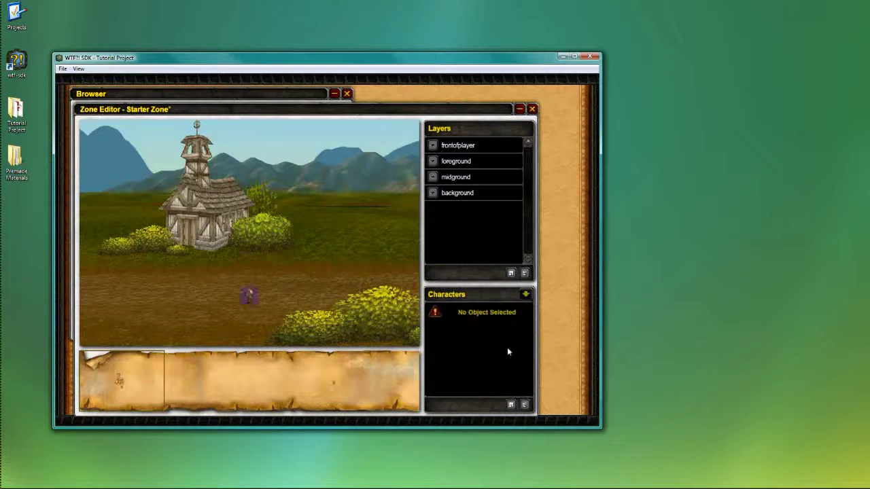
{"action": "mouse_move", "coordinate": [144, 368]}
{"action": "left_mouse_down"}
{"action": "mouse_move", "coordinate": [229, 363]}
{"action": "mouse_move", "coordinate": [136, 360]}
{"action": "left_mouse_up"}
{"action": "left_click", "coordinate": [251, 304]}
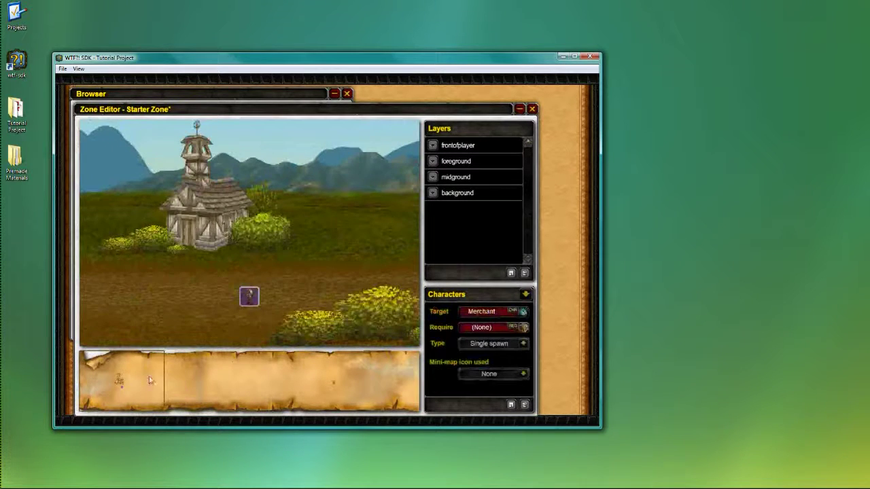
- Drag the Merchant along the zone until it stands in front of the well
{"action": "left_click_drag", "start_coordinate": [252, 303], "coordinate": [356, 303]}
{"action": "left_click_drag", "start_coordinate": [188, 367], "coordinate": [211, 361]}
{"action": "left_click_drag", "start_coordinate": [145, 296], "coordinate": [298, 297]}
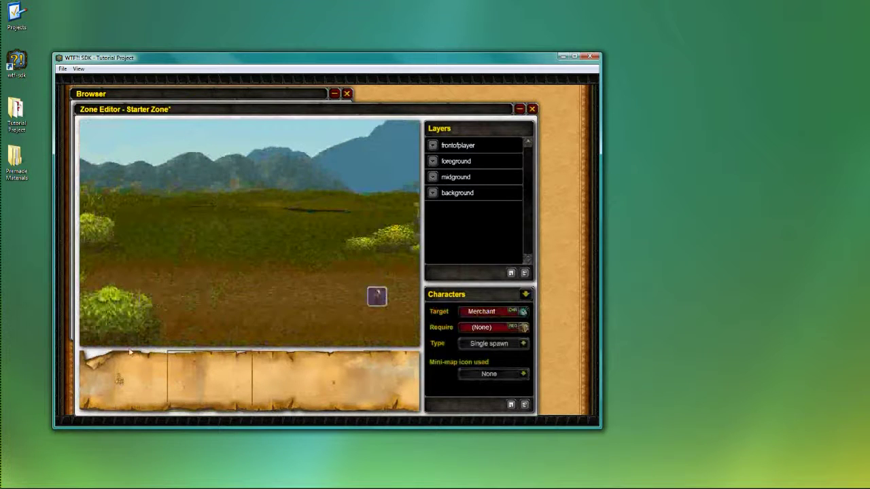
{"action": "left_click_drag", "start_coordinate": [204, 371], "coordinate": [177, 367]}
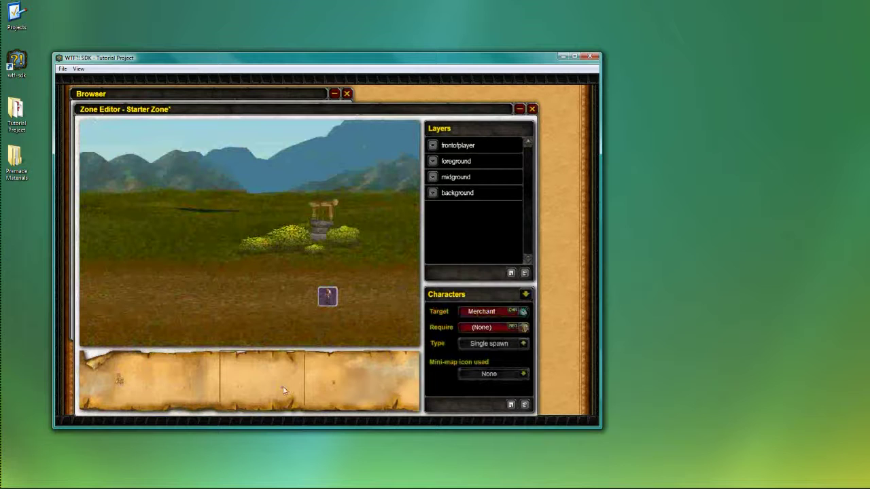
{"action": "left_click_drag", "start_coordinate": [284, 390], "coordinate": [333, 390]}
{"action": "left_click", "coordinate": [314, 388]}
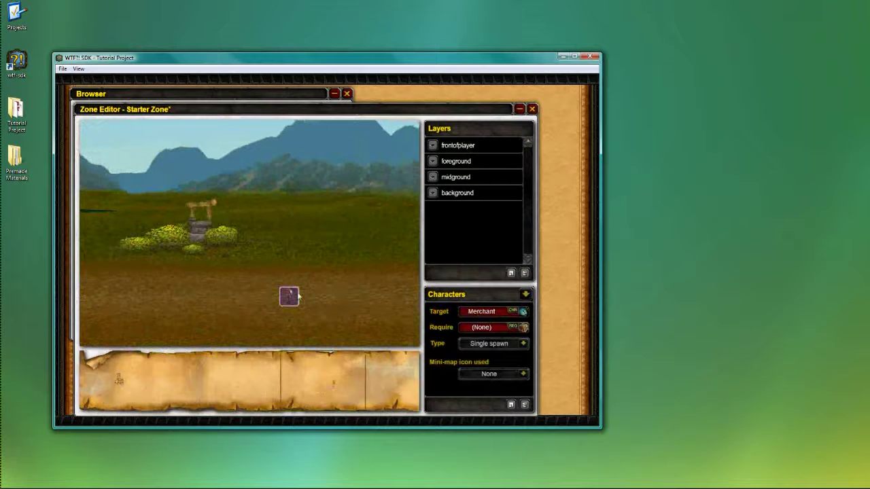
{"action": "left_click_drag", "start_coordinate": [298, 298], "coordinate": [169, 303]}
{"action": "left_click", "coordinate": [361, 314]}
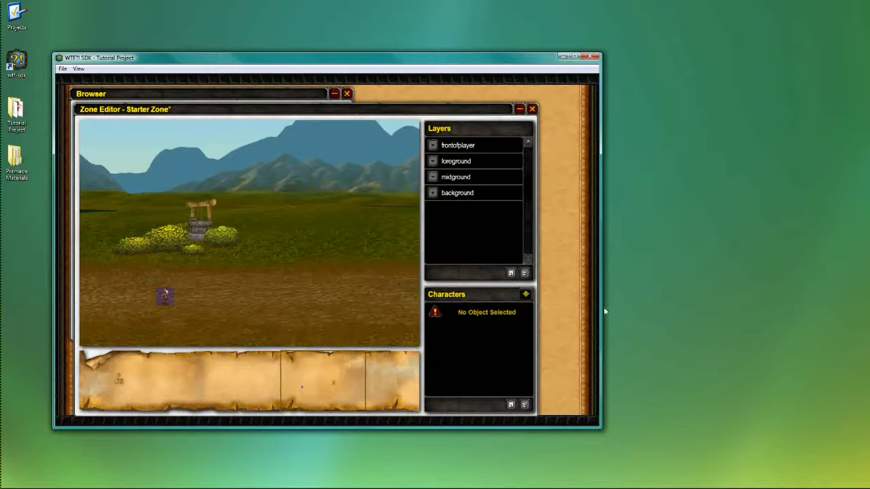
{"action": "left_click", "coordinate": [525, 294]}
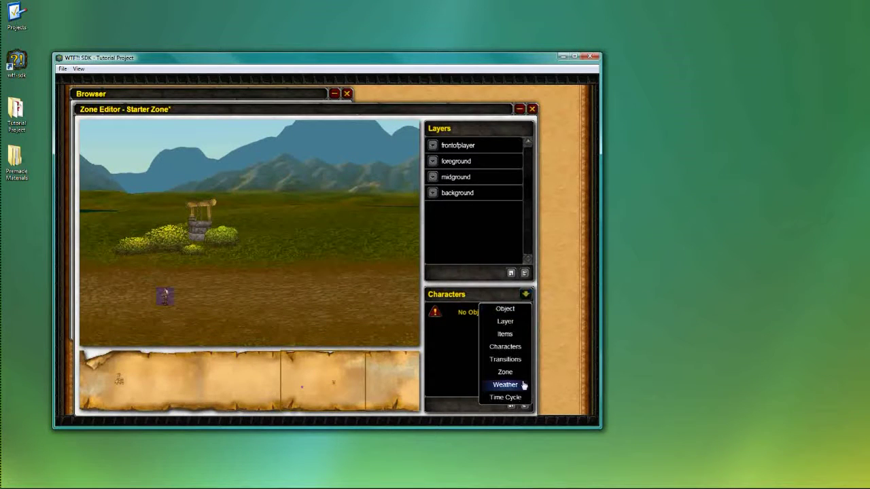
- Nudge the Entry Point transition to position 2244, then switch the panel to Items
{"action": "left_click", "coordinate": [520, 360]}
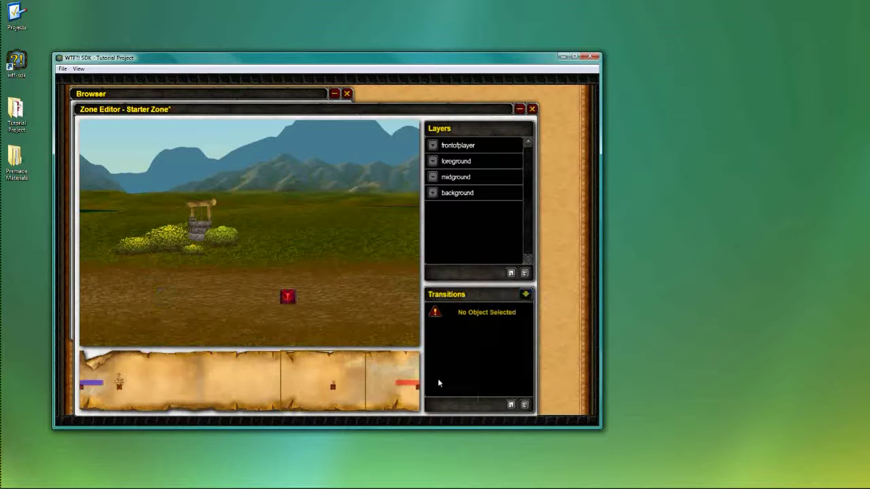
{"action": "left_click", "coordinate": [288, 299]}
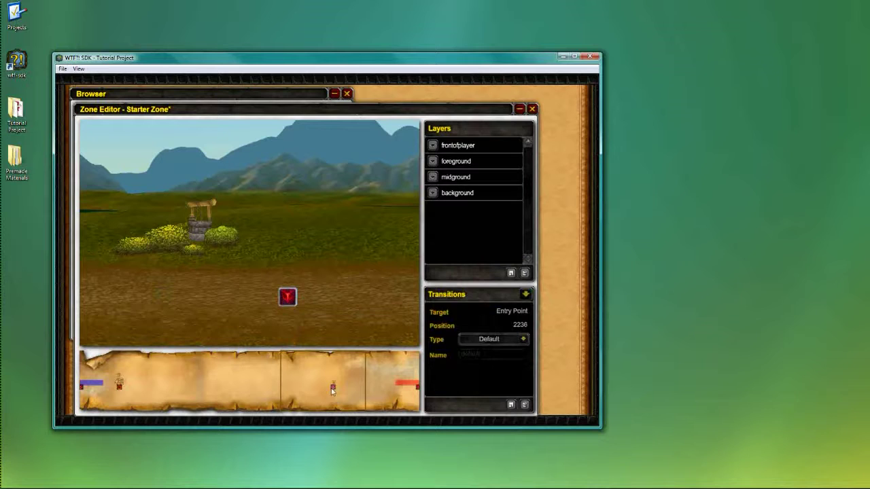
{"action": "left_click_drag", "start_coordinate": [332, 390], "coordinate": [332, 385]}
{"action": "left_click", "coordinate": [525, 295]}
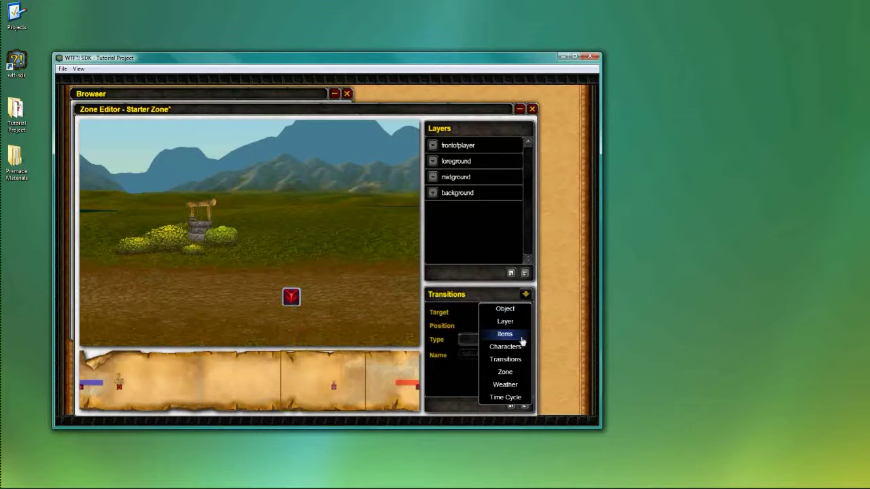
{"action": "left_click", "coordinate": [521, 337]}
{"action": "left_click", "coordinate": [248, 384]}
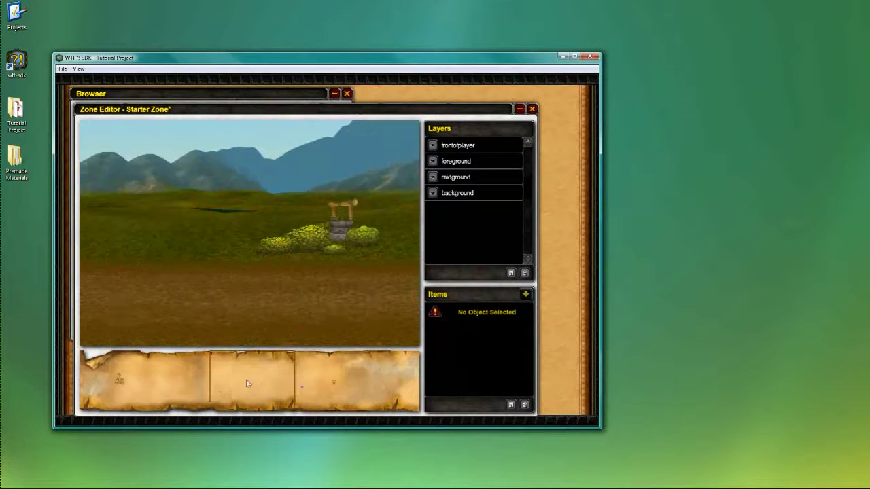
- Add a new item in front of the chapel and set its Type to Respawn area
{"action": "left_click", "coordinate": [165, 387]}
{"action": "left_click_drag", "start_coordinate": [144, 386], "coordinate": [93, 394]}
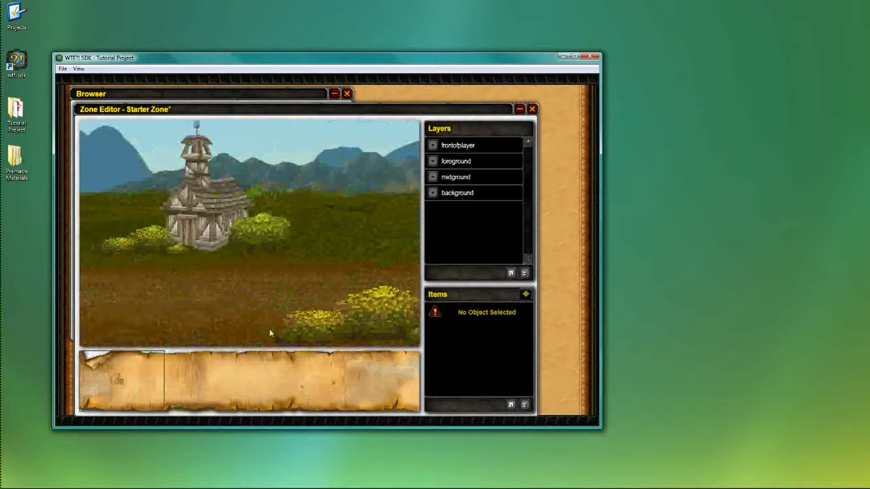
{"action": "left_click", "coordinate": [512, 405]}
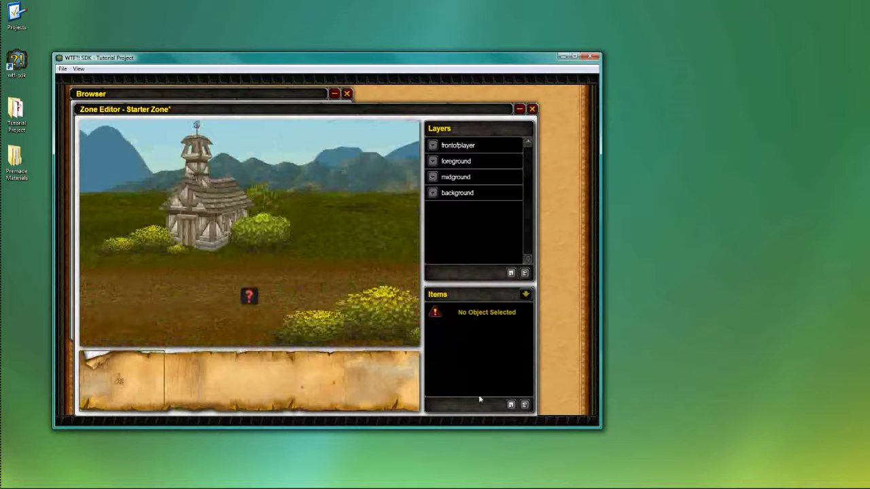
{"action": "left_click", "coordinate": [251, 302]}
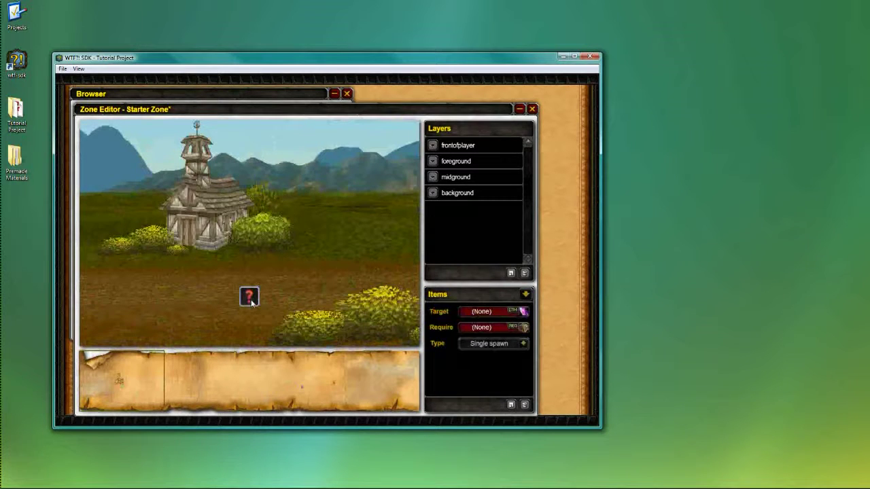
{"action": "left_click_drag", "start_coordinate": [251, 302], "coordinate": [200, 302]}
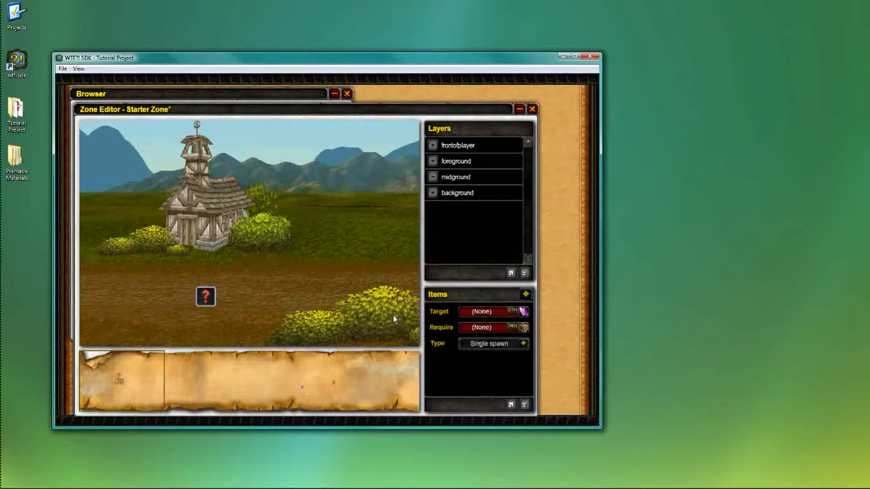
{"action": "mouse_move", "coordinate": [209, 304]}
{"action": "left_mouse_down"}
{"action": "mouse_move", "coordinate": [223, 303]}
{"action": "mouse_move", "coordinate": [211, 304]}
{"action": "left_mouse_up"}
{"action": "left_click", "coordinate": [503, 349]}
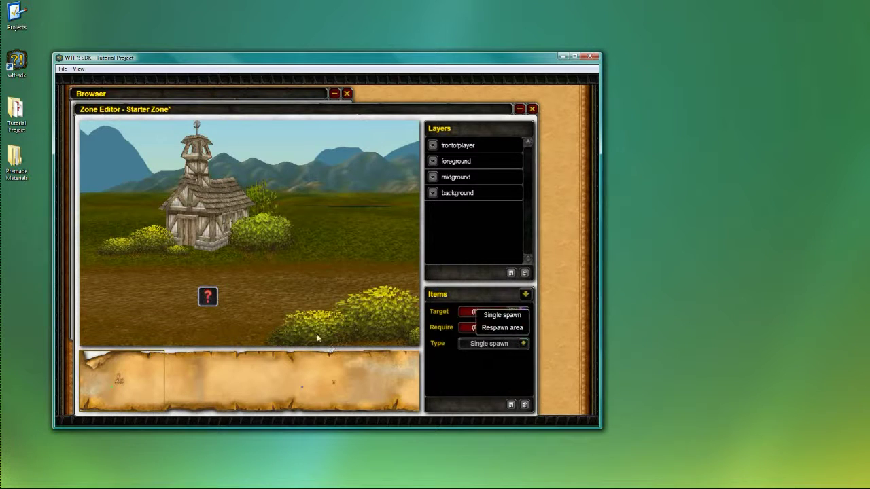
{"action": "left_click", "coordinate": [496, 330]}
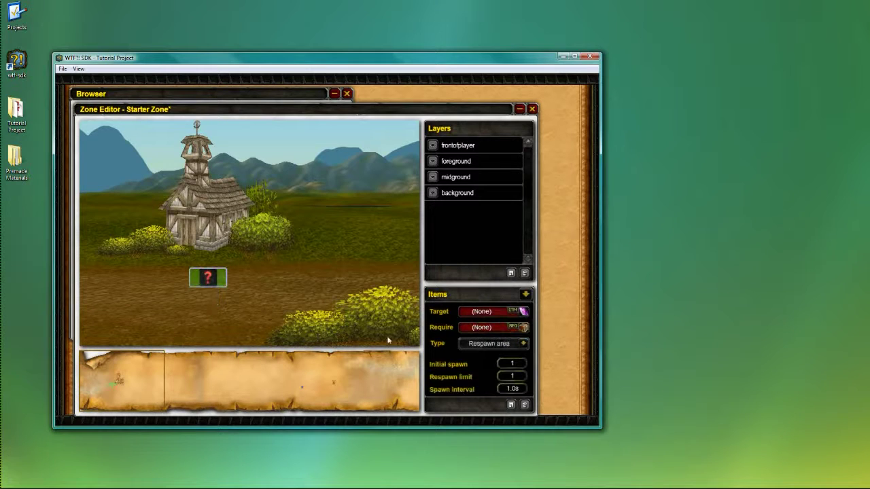
- Drag the respawn area's edges to span the ground before the chapel, then reselect it
{"action": "left_click", "coordinate": [226, 285]}
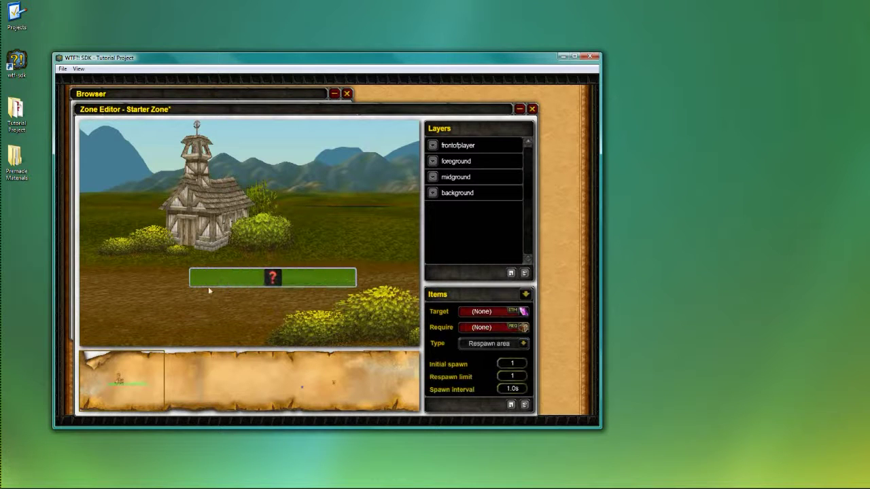
{"action": "left_click_drag", "start_coordinate": [193, 285], "coordinate": [94, 289]}
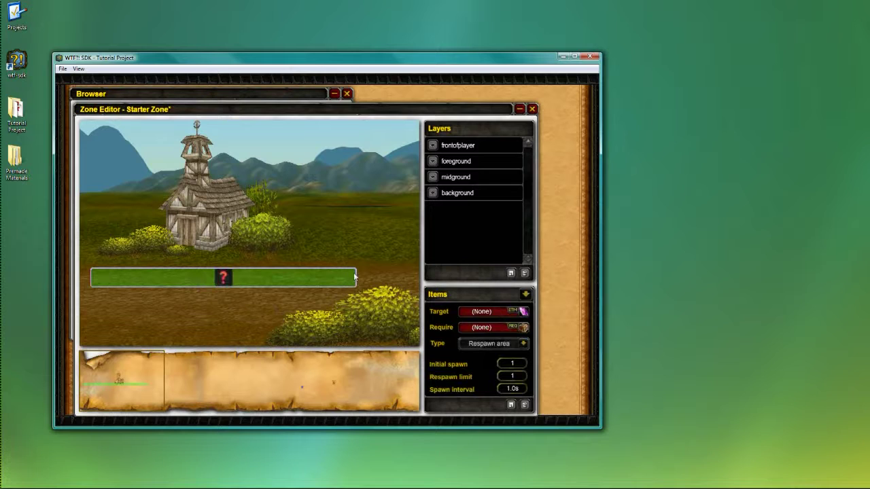
{"action": "left_click_drag", "start_coordinate": [297, 277], "coordinate": [336, 276]}
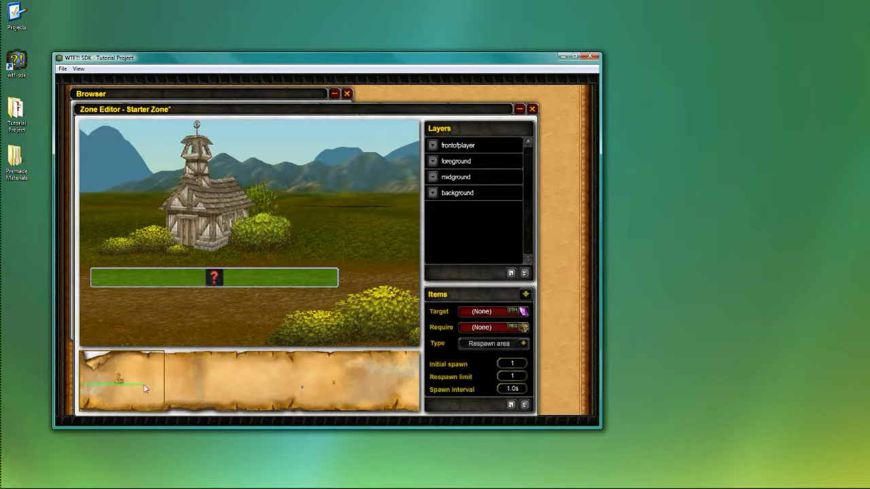
{"action": "left_click_drag", "start_coordinate": [193, 385], "coordinate": [157, 393]}
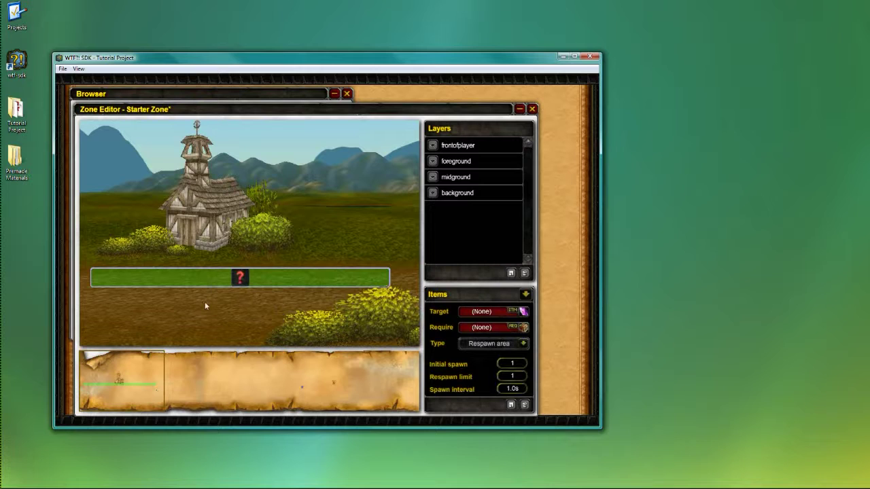
{"action": "left_click", "coordinate": [296, 184]}
{"action": "left_click", "coordinate": [289, 272]}
- Set the respawn area's target item to Flower
{"action": "left_click", "coordinate": [487, 314]}
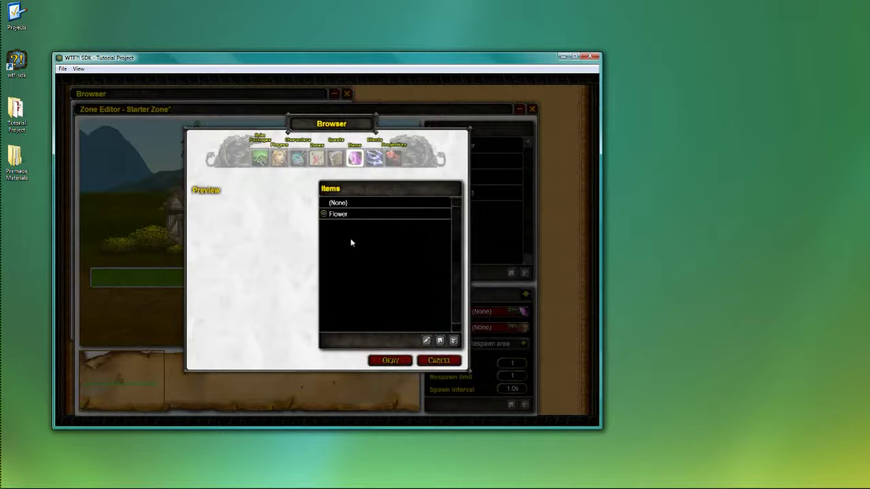
{"action": "left_click", "coordinate": [356, 216]}
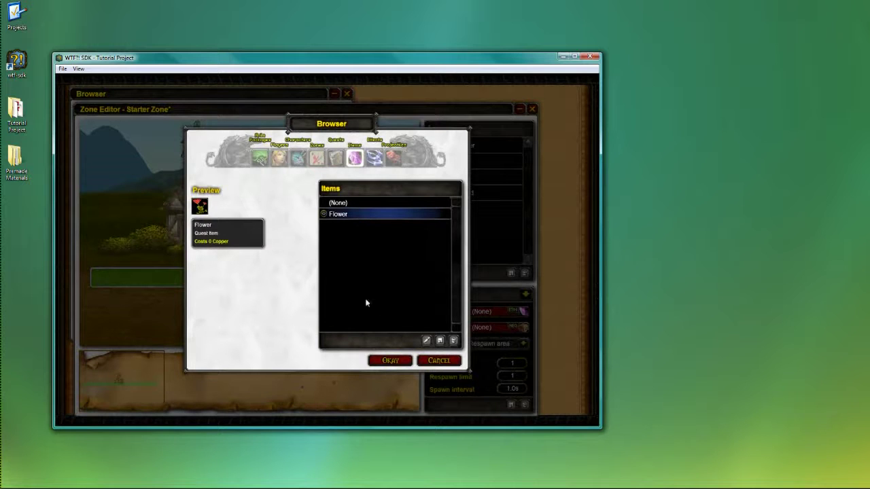
{"action": "left_click", "coordinate": [383, 361]}
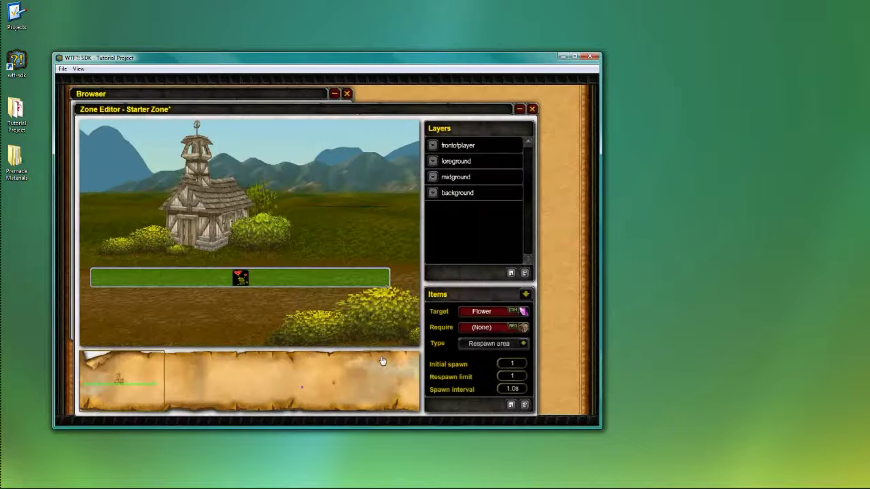
- Set the initial spawn to 0 and the respawn limit to 3
{"action": "left_click", "coordinate": [513, 365]}
{"action": "type", "text": "0"}
{"action": "left_click", "coordinate": [508, 376]}
{"action": "type", "text": "3"}
{"action": "left_click", "coordinate": [156, 382]}
{"action": "left_click_drag", "start_coordinate": [160, 385], "coordinate": [121, 383]}
{"action": "left_click_drag", "start_coordinate": [157, 374], "coordinate": [91, 380]}
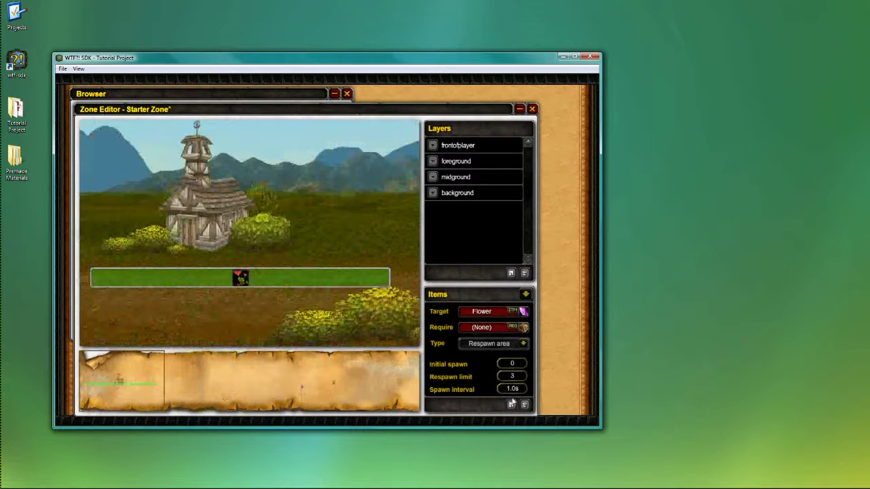
{"action": "left_click_drag", "start_coordinate": [148, 373], "coordinate": [87, 374]}
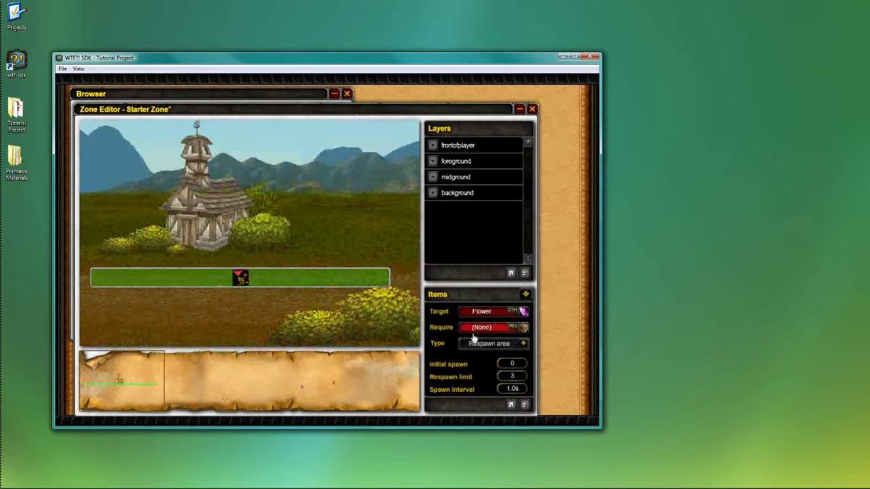
{"action": "left_click_drag", "start_coordinate": [153, 366], "coordinate": [113, 367]}
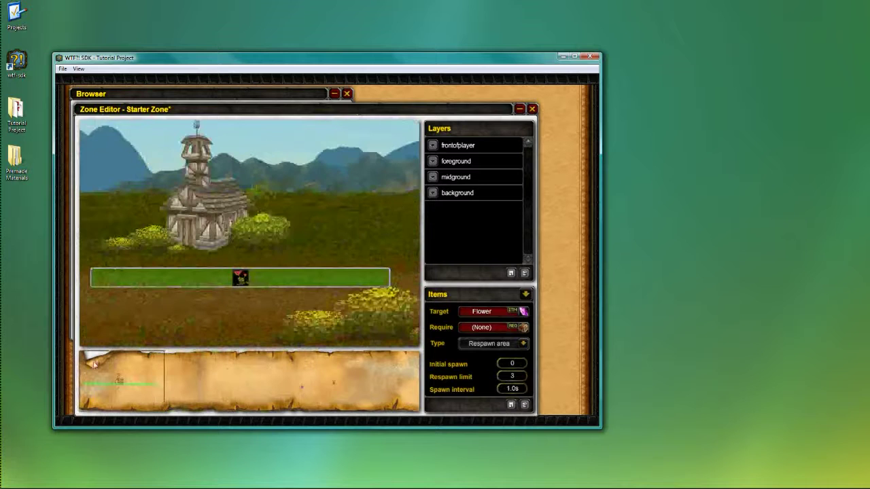
{"action": "left_click", "coordinate": [480, 329]}
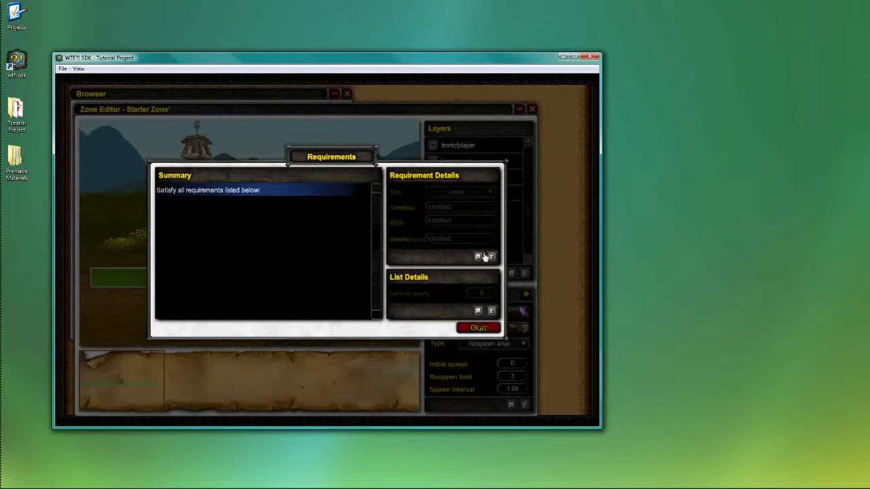
{"action": "left_click", "coordinate": [466, 330]}
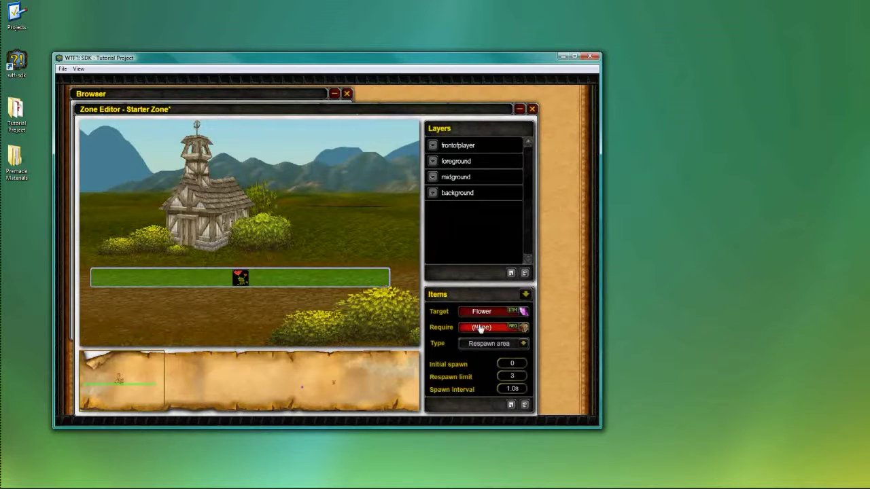
- Add a Quest-type spawn requirement to the respawn area with condition In Progress
{"action": "left_click", "coordinate": [480, 328]}
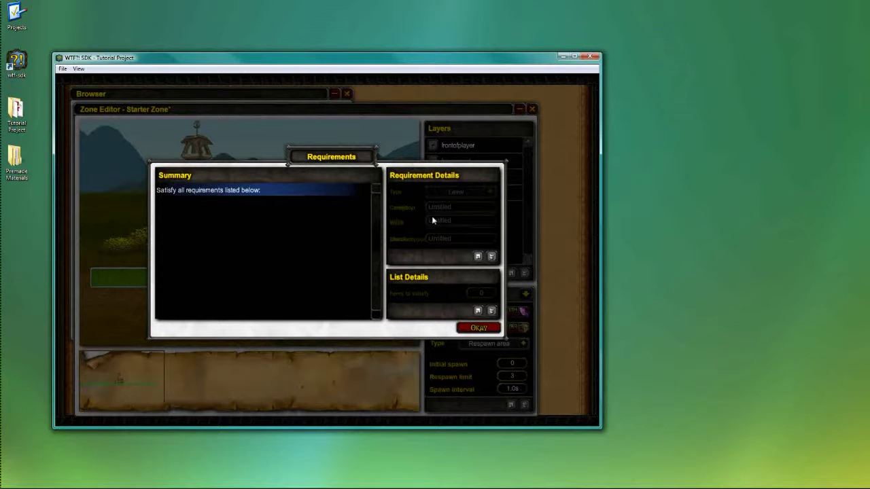
{"action": "left_click", "coordinate": [478, 257]}
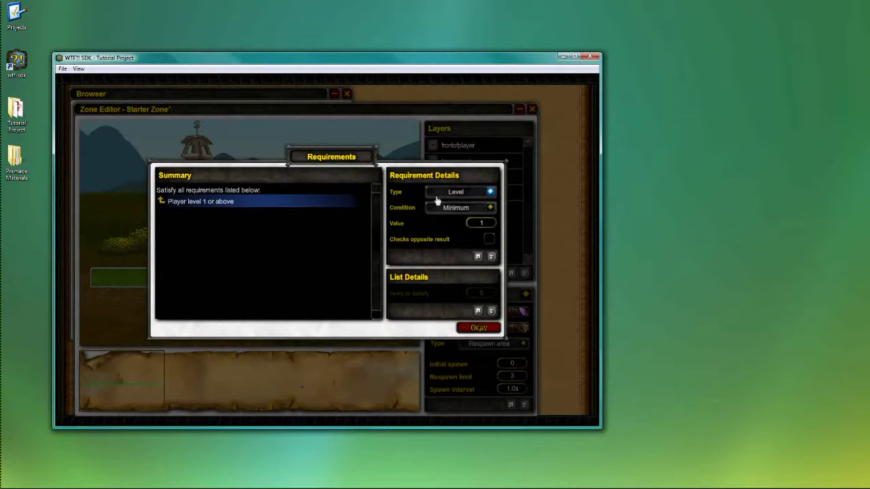
{"action": "left_click", "coordinate": [489, 192]}
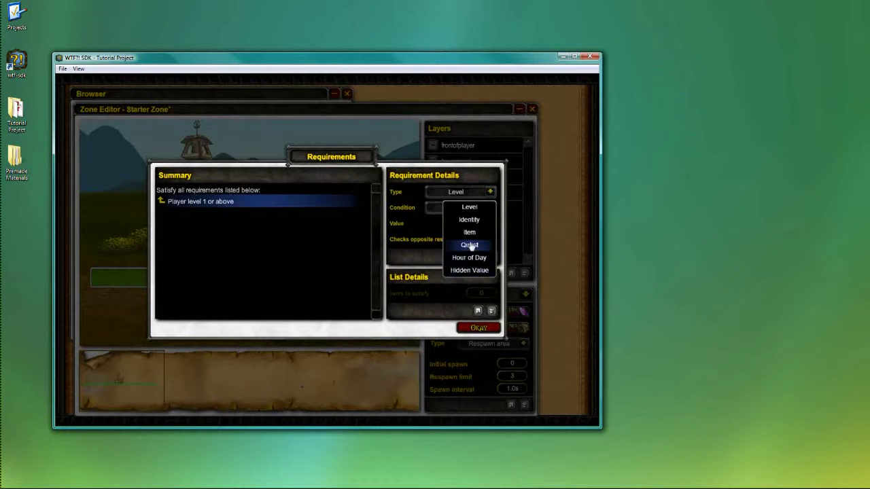
{"action": "left_click", "coordinate": [469, 245]}
{"action": "left_click", "coordinate": [489, 208]}
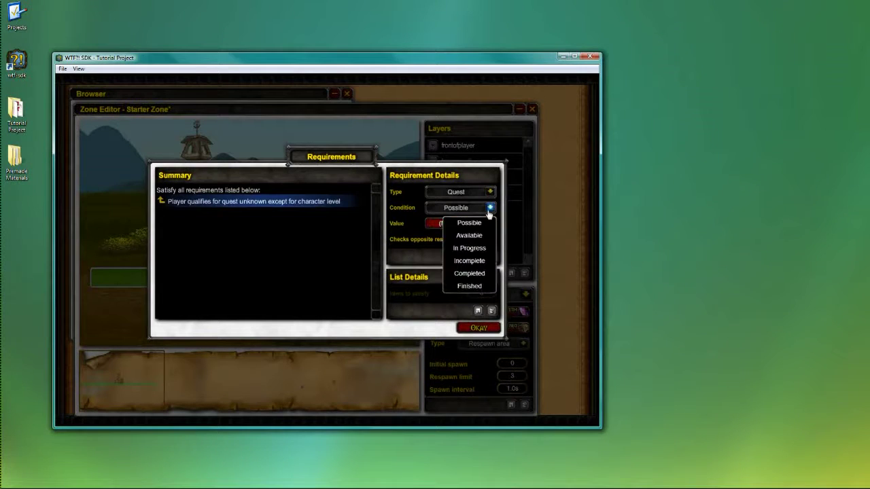
{"action": "left_click", "coordinate": [471, 249]}
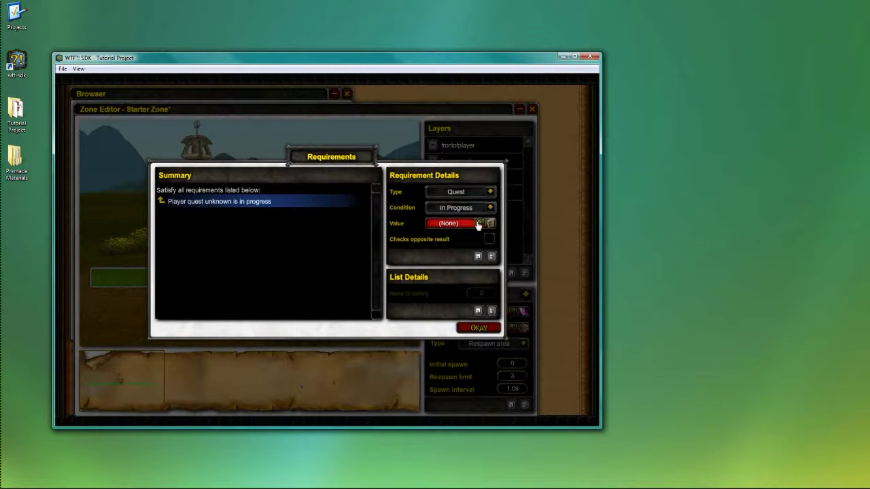
- Set the requirement's quest to Find Some Flowers! and apply it to the respawn area
{"action": "left_click", "coordinate": [479, 224]}
{"action": "left_click", "coordinate": [385, 204]}
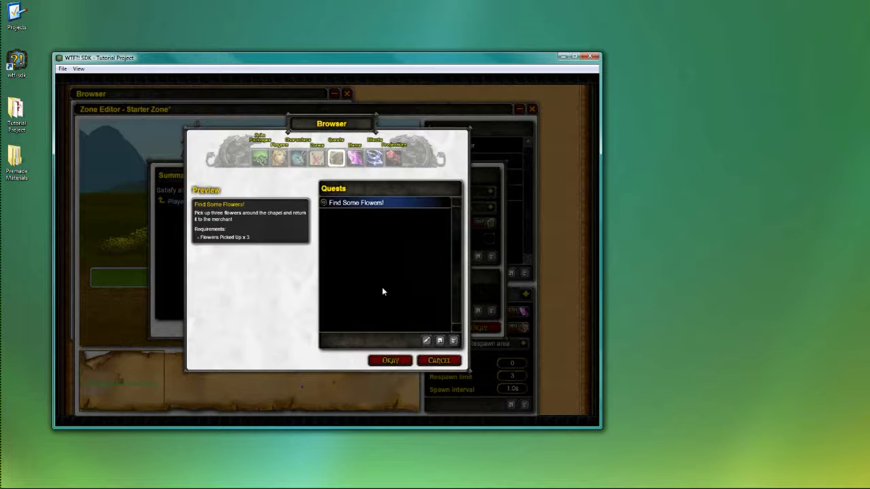
{"action": "left_click", "coordinate": [390, 361]}
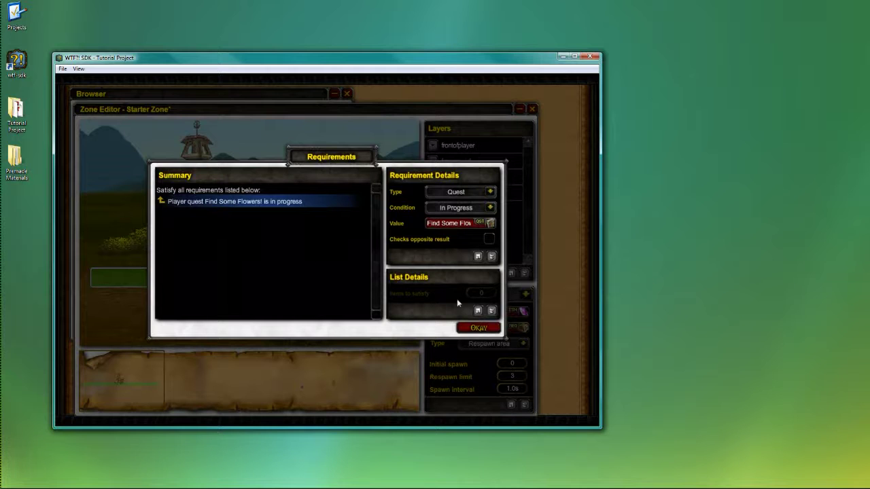
{"action": "left_click", "coordinate": [479, 328]}
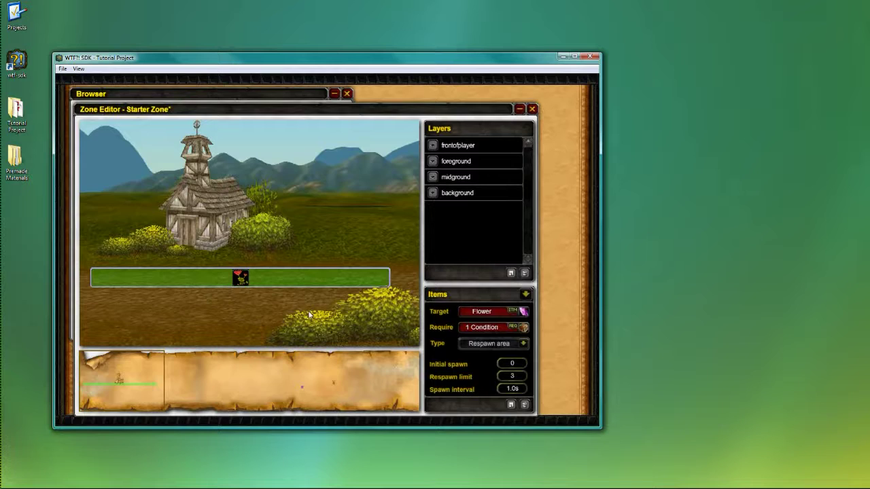
- Save the Starter Zone and open the Tutorial Project folder on the desktop
{"action": "key", "text": "ctrl+s"}
{"action": "left_click", "coordinate": [325, 283]}
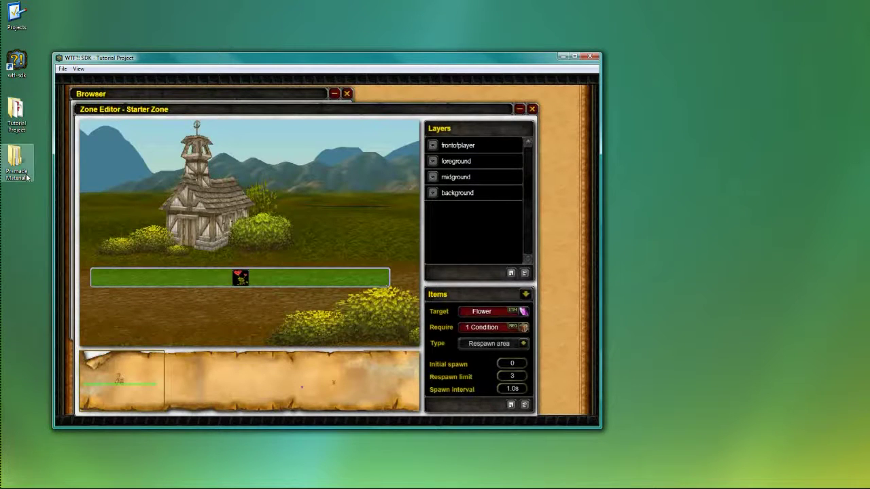
{"action": "double_click", "coordinate": [16, 115]}
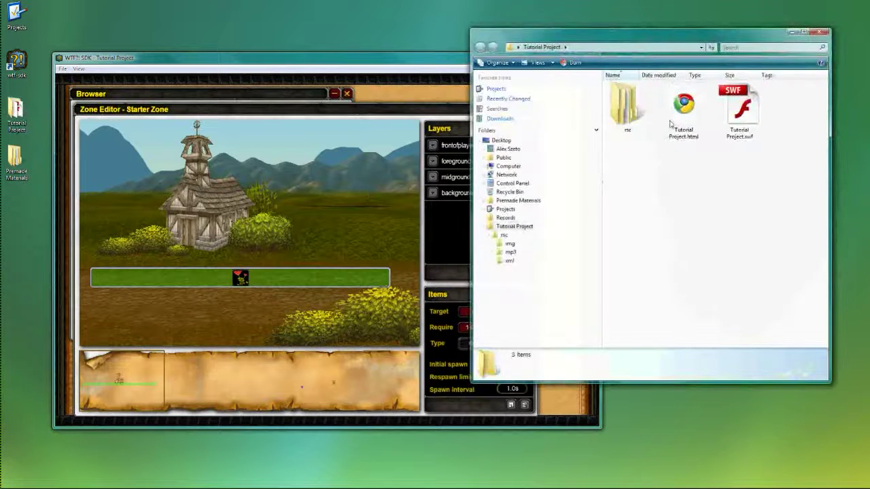